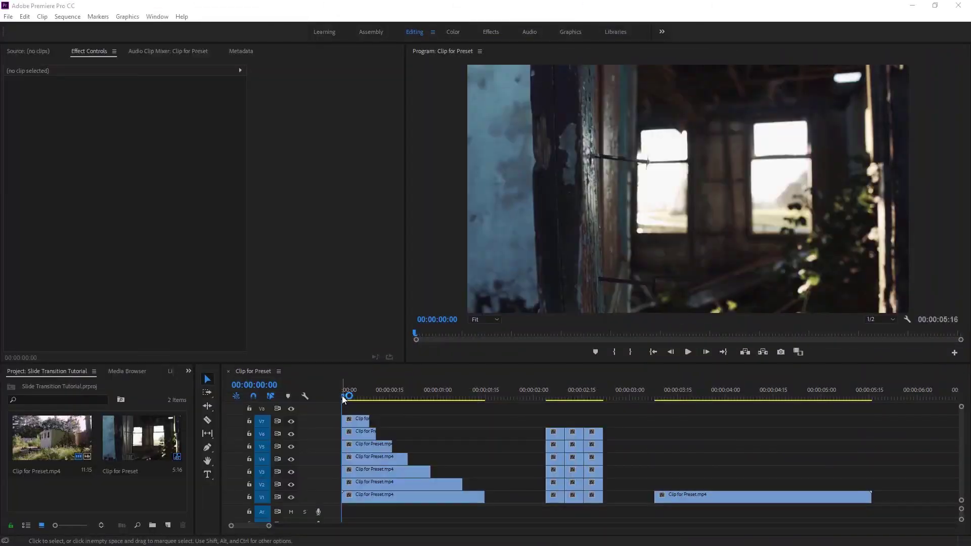
Step: Scrub the sequence start and inspect the staircase clips and the small-clip stack
{"action": "left_click_drag", "start_coordinate": [343, 400], "coordinate": [609, 449]}
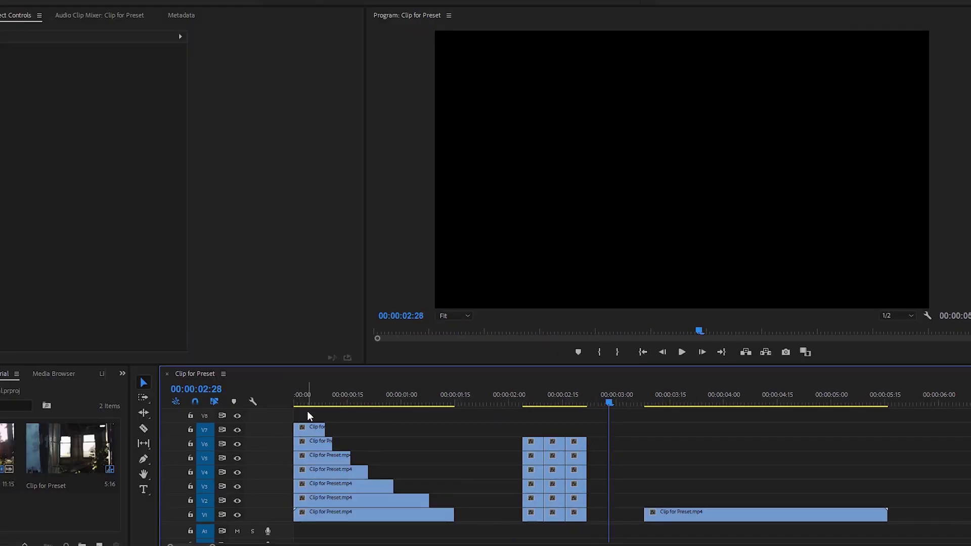
{"action": "left_click", "coordinate": [323, 443]}
{"action": "left_click", "coordinate": [324, 470]}
{"action": "left_click", "coordinate": [326, 485]}
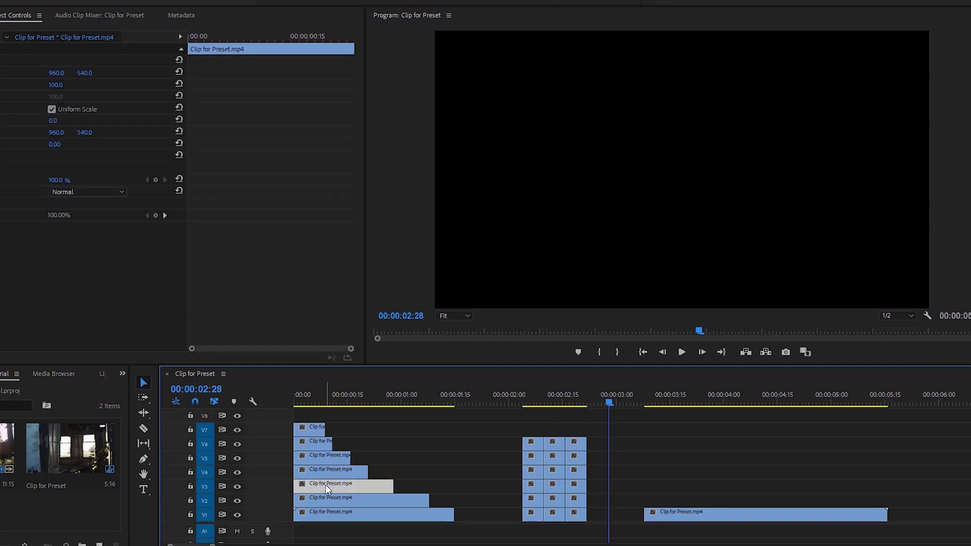
{"action": "left_click", "coordinate": [327, 515]}
{"action": "left_click", "coordinate": [535, 449]}
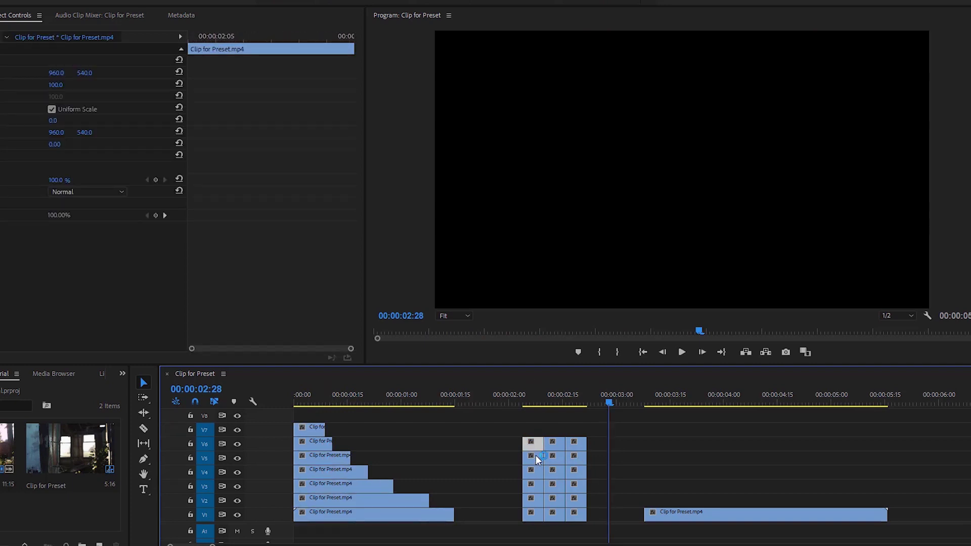
{"action": "left_click_drag", "start_coordinate": [448, 405], "coordinate": [458, 408]}
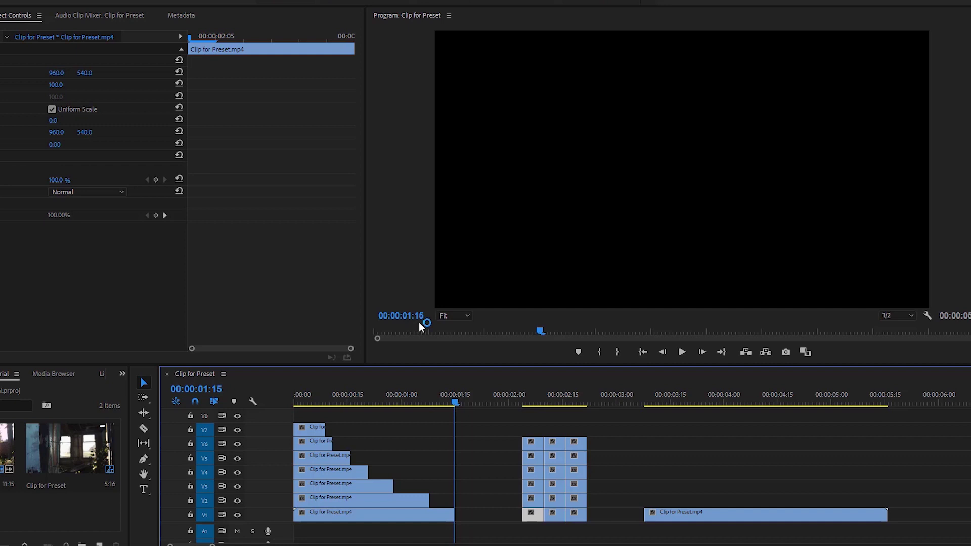
Step: Step the playhead back through the clip ends on V3 to V7, selecting each clip
{"action": "left_click_drag", "start_coordinate": [420, 324], "coordinate": [414, 485]}
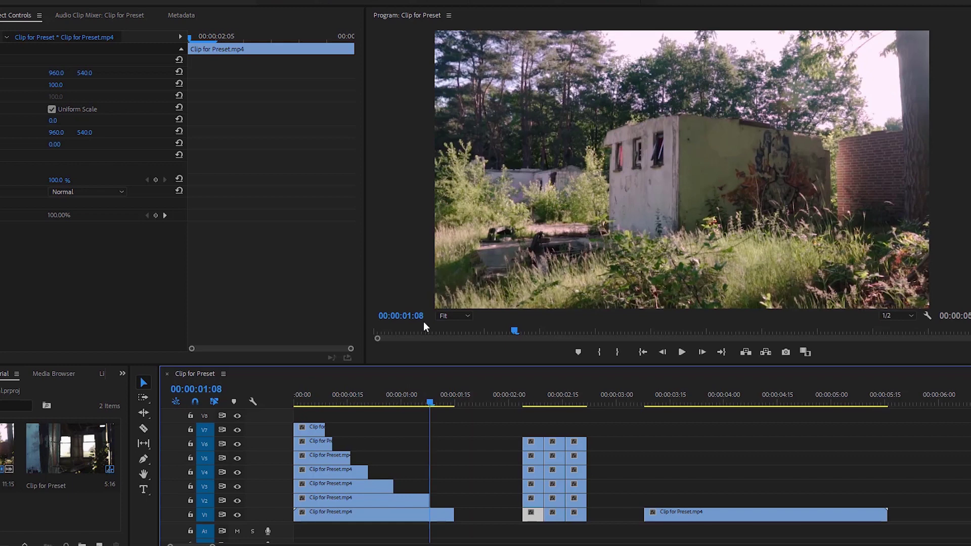
{"action": "key", "text": "Up"}
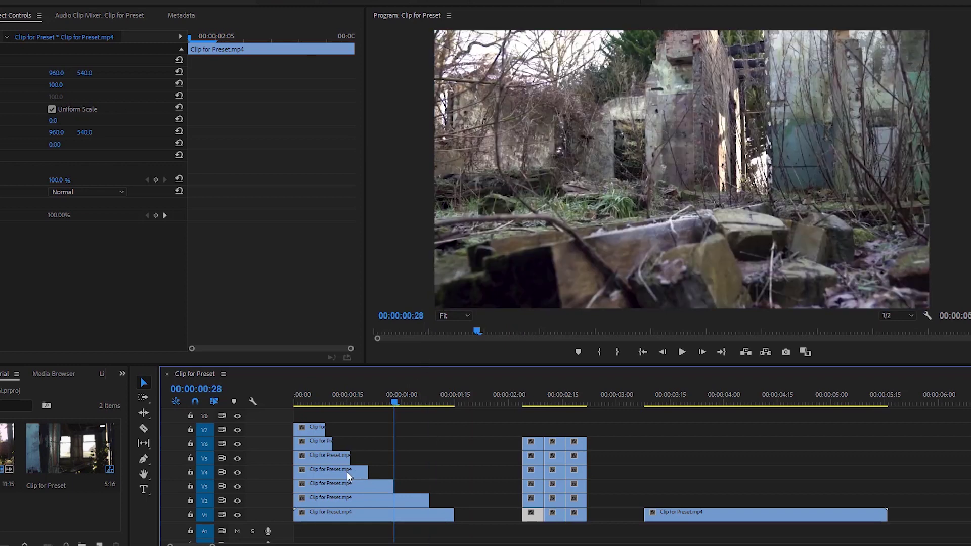
{"action": "left_click", "coordinate": [322, 488]}
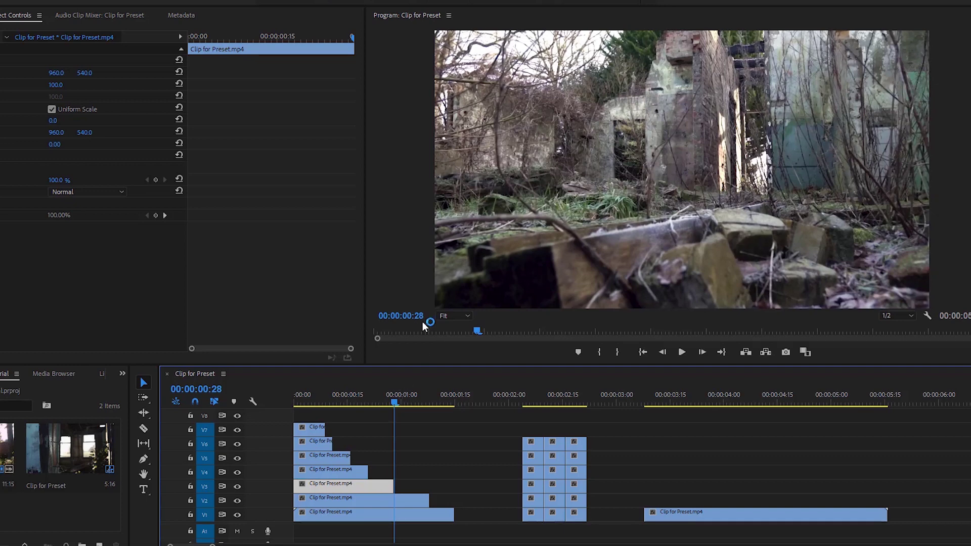
{"action": "key", "text": "Up"}
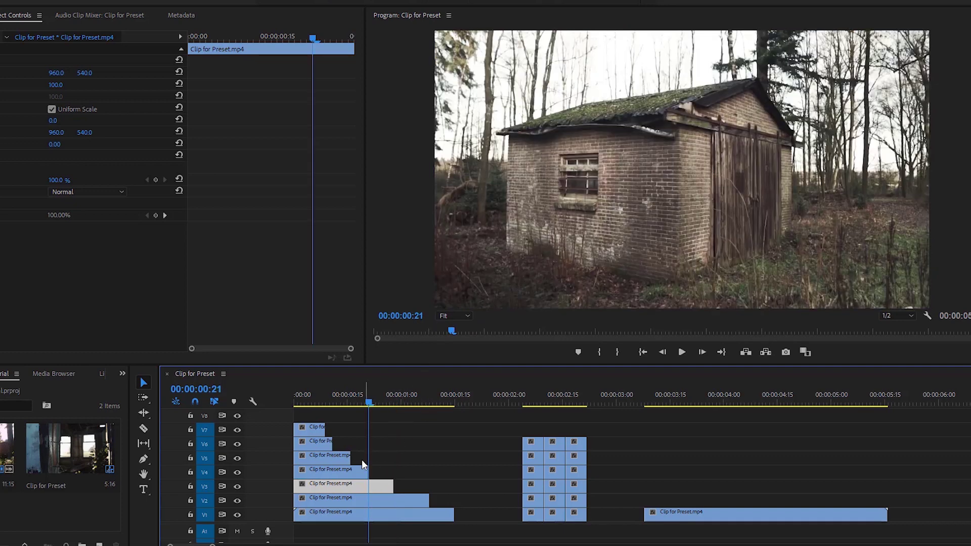
{"action": "left_click", "coordinate": [351, 472]}
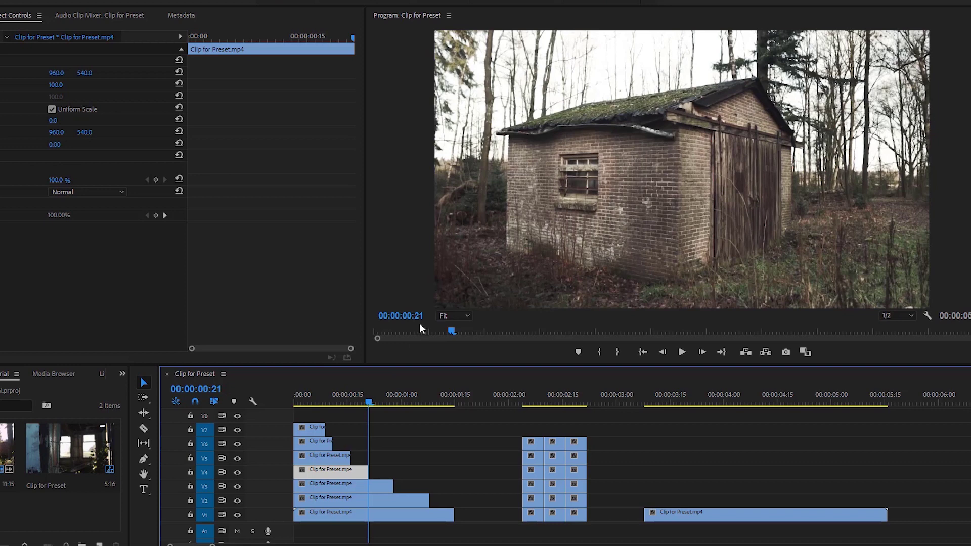
{"action": "key", "text": "Up"}
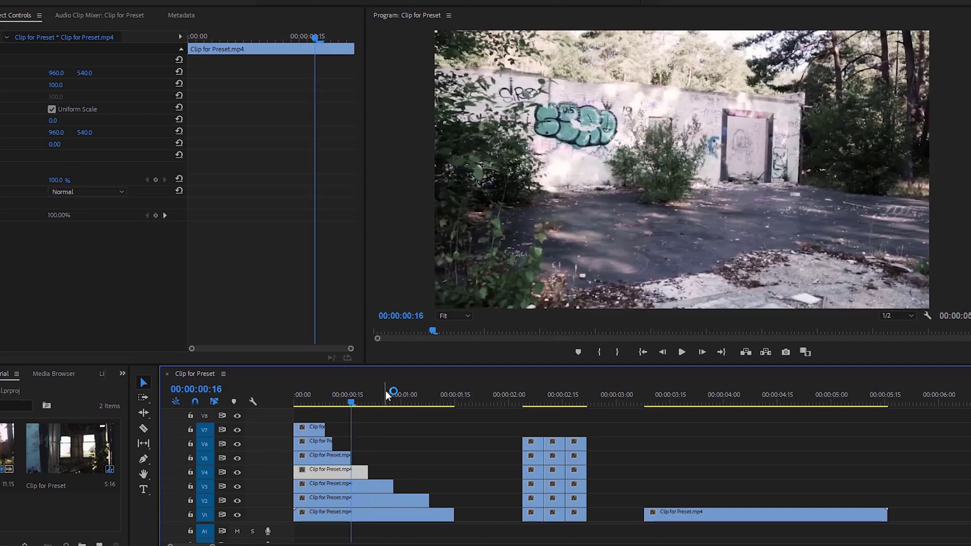
{"action": "left_click", "coordinate": [345, 457]}
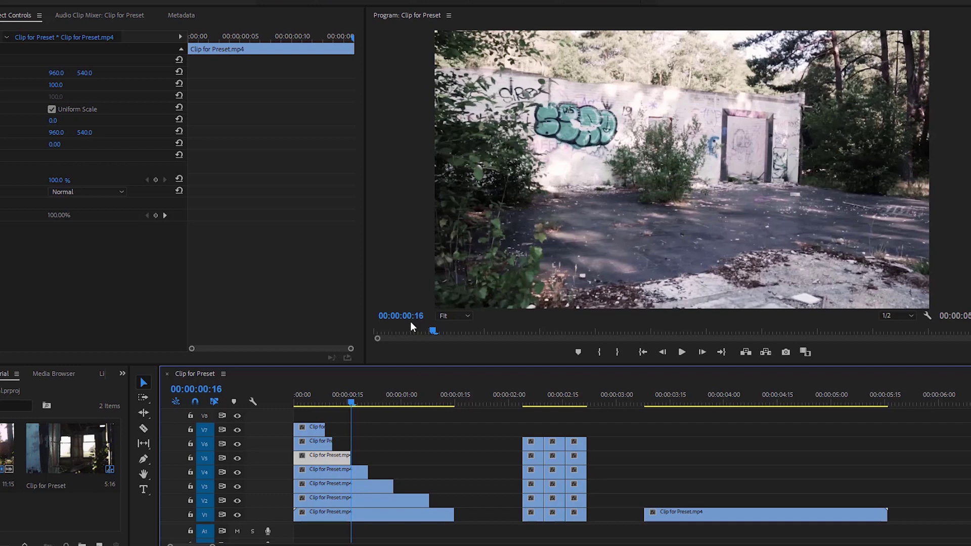
{"action": "key", "text": "Up"}
{"action": "left_click", "coordinate": [314, 441]}
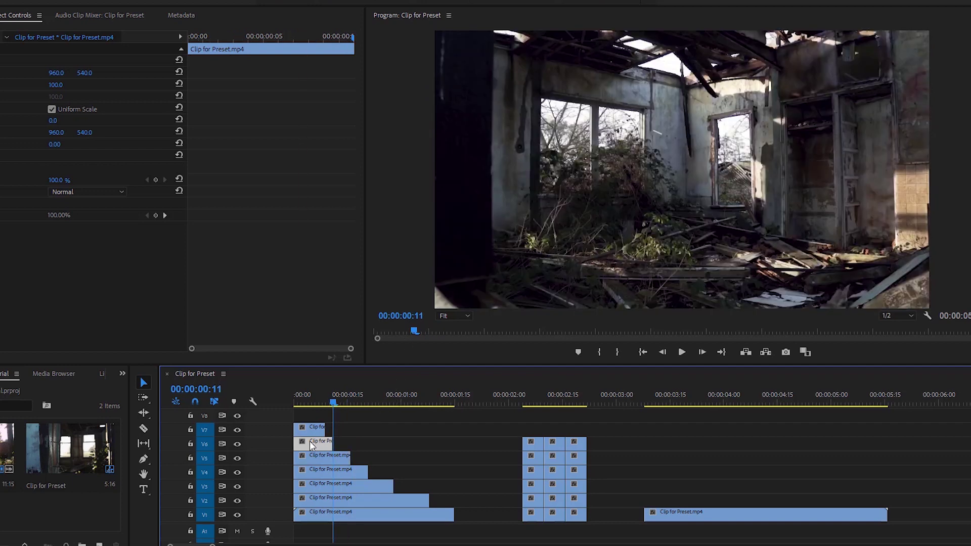
{"action": "key", "text": "Up"}
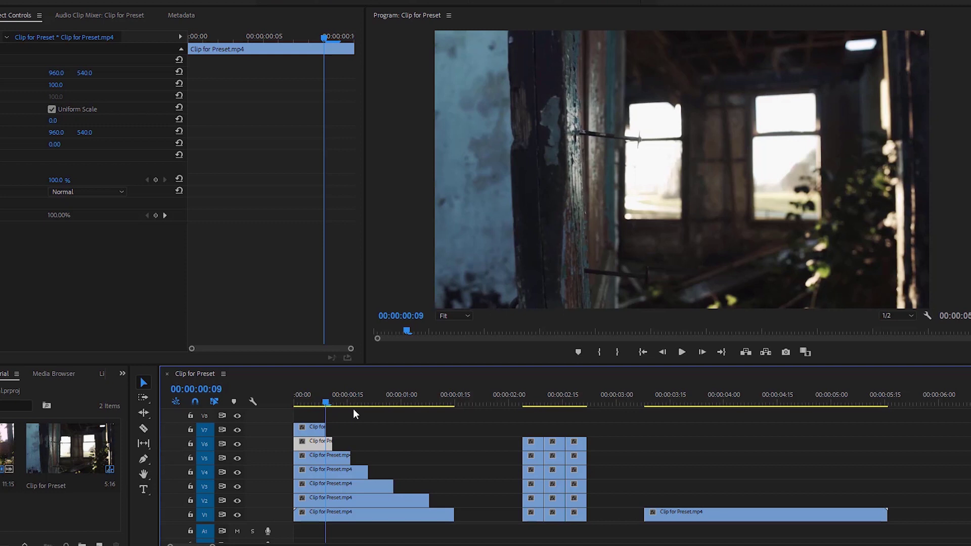
{"action": "left_click", "coordinate": [314, 430]}
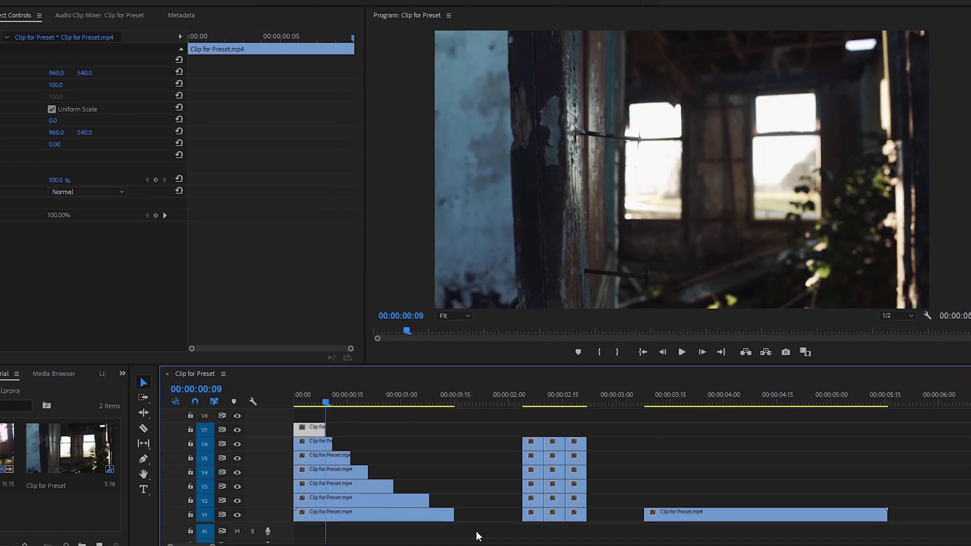
{"action": "left_click", "coordinate": [684, 521]}
Step: Move the forest clip up to V2 and raise the small-clip stack two tracks to V3–V8
{"action": "left_click_drag", "start_coordinate": [647, 402], "coordinate": [696, 401]}
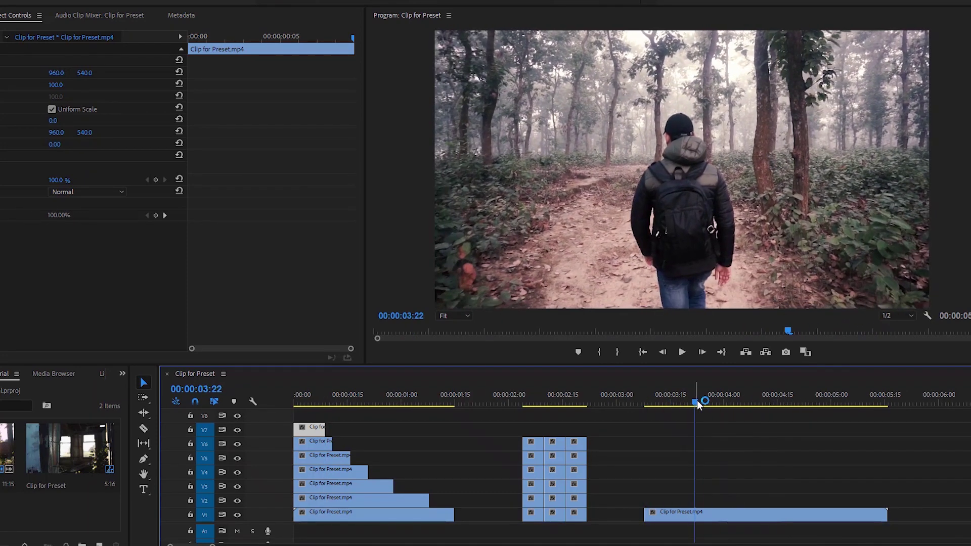
{"action": "left_click_drag", "start_coordinate": [708, 521], "coordinate": [716, 503]}
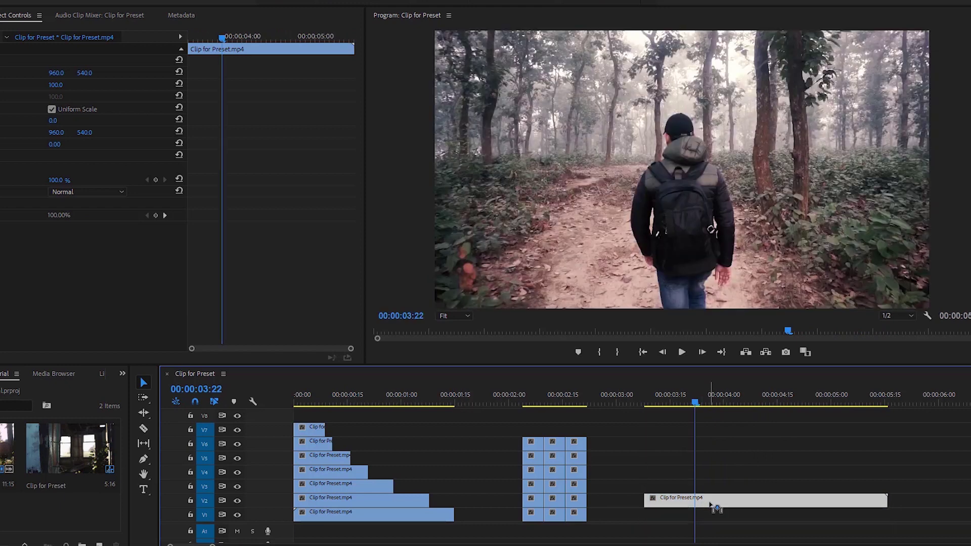
{"action": "left_click_drag", "start_coordinate": [503, 445], "coordinate": [591, 526]}
{"action": "left_click_drag", "start_coordinate": [560, 450], "coordinate": [581, 436]}
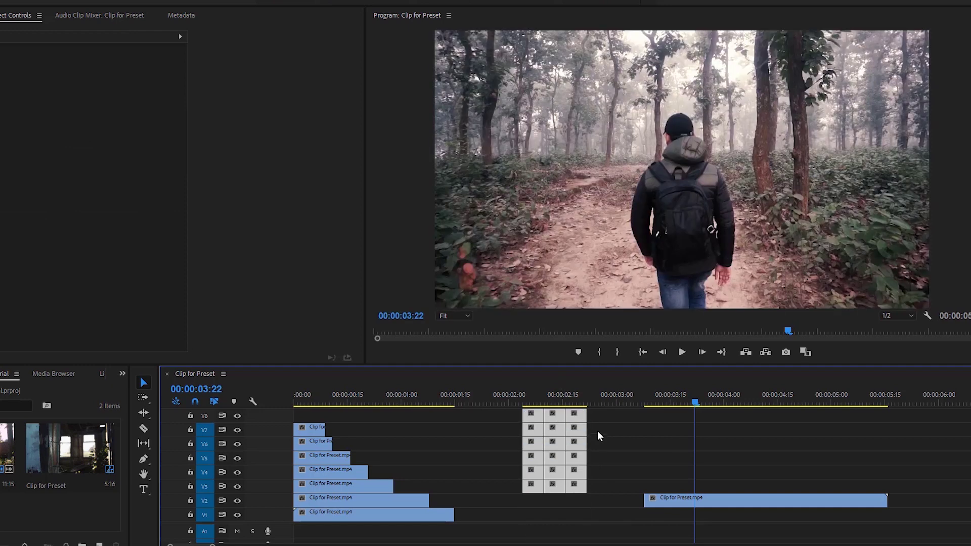
Step: Place the V2, V3, V4 and V5 staircase clips end to end on V1, moving the forest clip to V5
{"action": "left_click", "coordinate": [396, 498]}
{"action": "left_click_drag", "start_coordinate": [375, 501], "coordinate": [538, 513]}
{"action": "left_click_drag", "start_coordinate": [362, 488], "coordinate": [661, 527]}
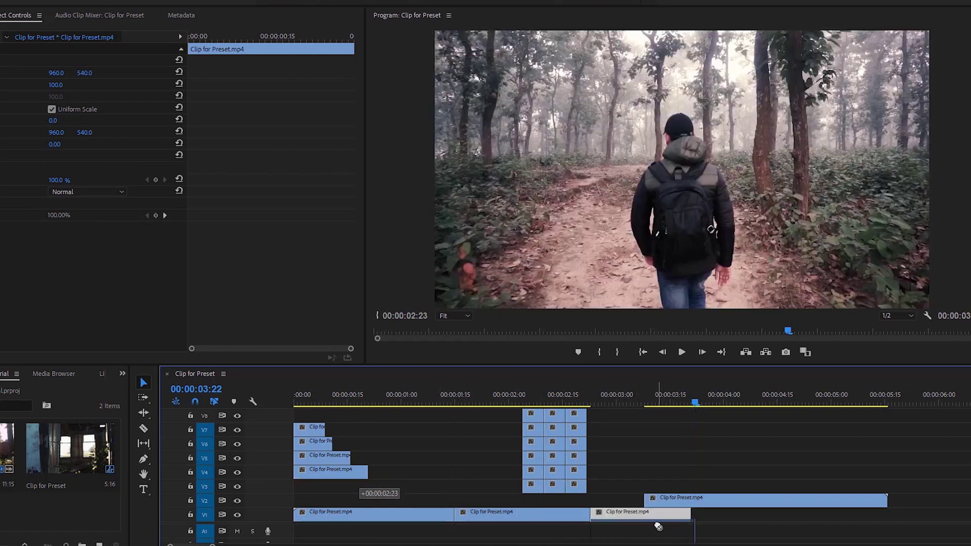
{"action": "left_click_drag", "start_coordinate": [709, 501], "coordinate": [710, 465]}
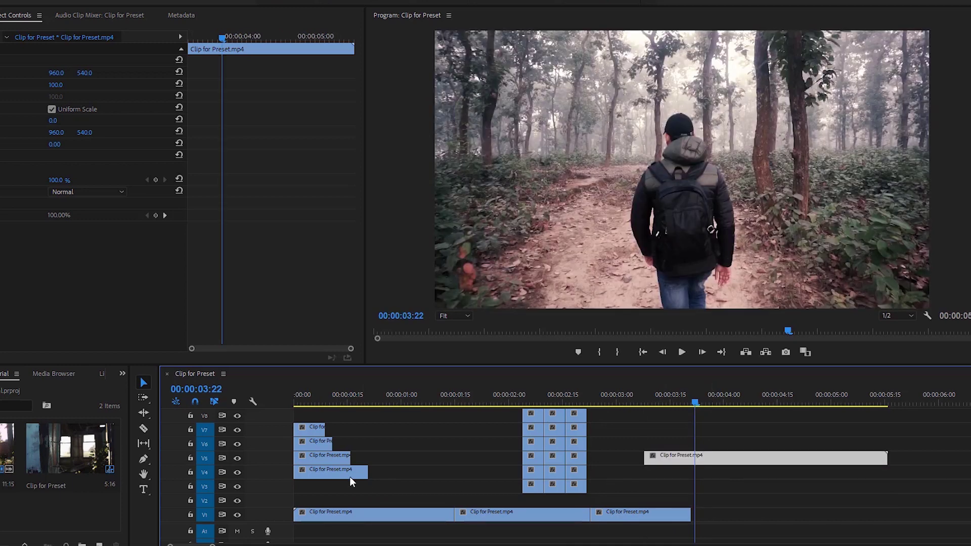
{"action": "left_click_drag", "start_coordinate": [353, 481], "coordinate": [749, 513]}
{"action": "left_click_drag", "start_coordinate": [335, 457], "coordinate": [799, 514]}
{"action": "left_click_drag", "start_coordinate": [318, 443], "coordinate": [880, 514]}
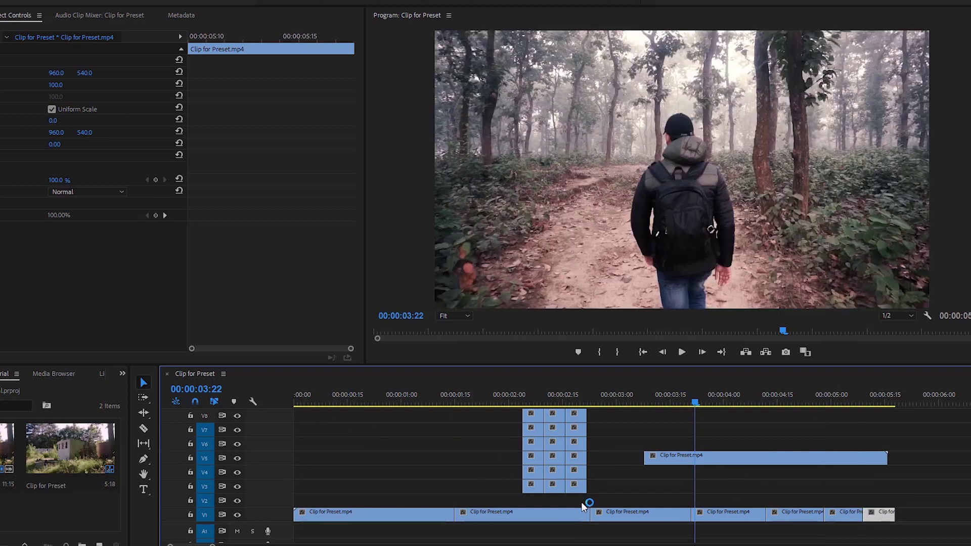
Step: Shift the small-clip stack further right in time, past the V1 clips
{"action": "scroll", "coordinate": [557, 501], "scroll_direction": "down", "scroll_amount": 3}
{"action": "left_click_drag", "start_coordinate": [372, 420], "coordinate": [453, 475]}
{"action": "left_click_drag", "start_coordinate": [424, 442], "coordinate": [856, 439]}
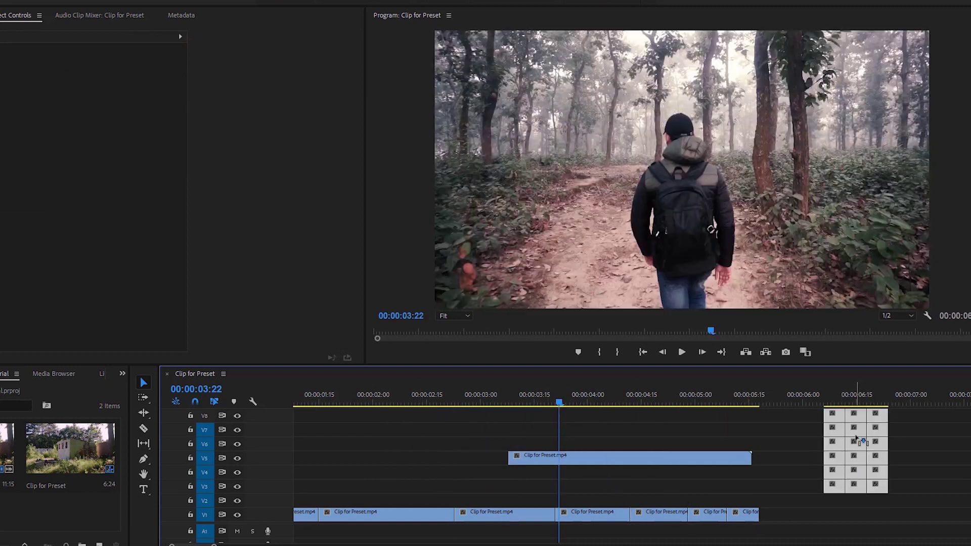
{"action": "left_click", "coordinate": [844, 499]}
Step: Append each small block to the end of V1 and drop the forest clip onto V2
{"action": "left_click_drag", "start_coordinate": [833, 486], "coordinate": [776, 515]}
{"action": "left_click", "coordinate": [861, 493]}
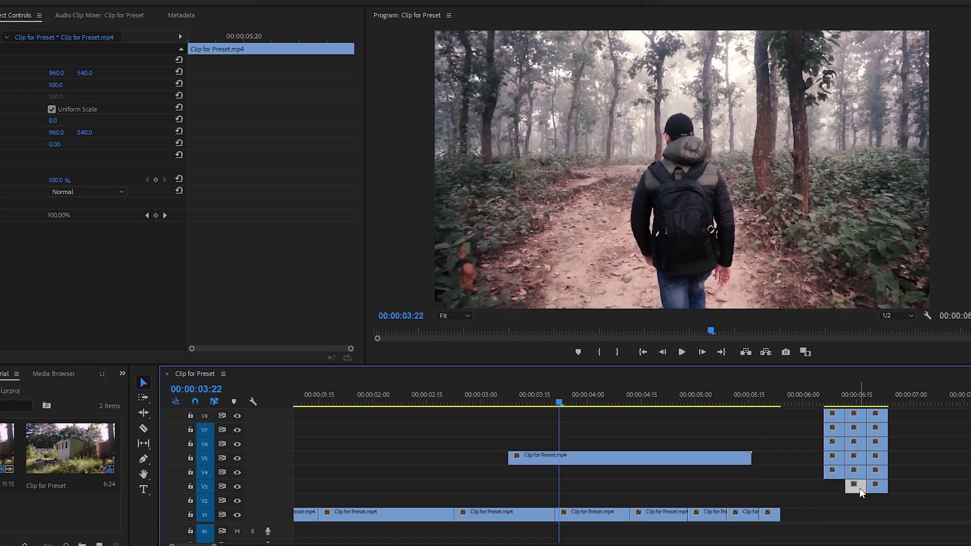
{"action": "left_click_drag", "start_coordinate": [861, 493], "coordinate": [830, 513]}
{"action": "left_click_drag", "start_coordinate": [869, 466], "coordinate": [891, 515]}
{"action": "scroll", "coordinate": [637, 460], "scroll_direction": "down", "scroll_amount": 2}
{"action": "left_click_drag", "start_coordinate": [632, 412], "coordinate": [898, 515]}
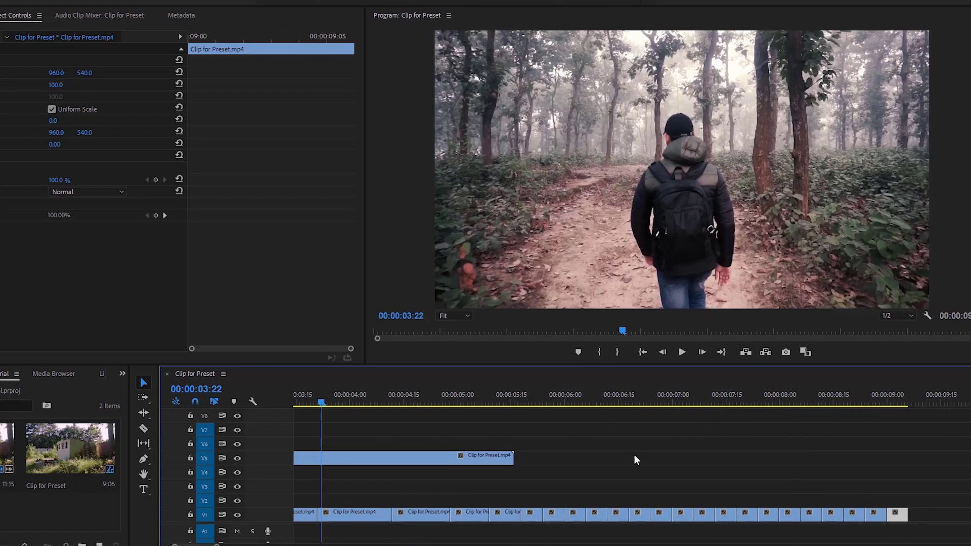
{"action": "left_click_drag", "start_coordinate": [361, 457], "coordinate": [961, 500]}
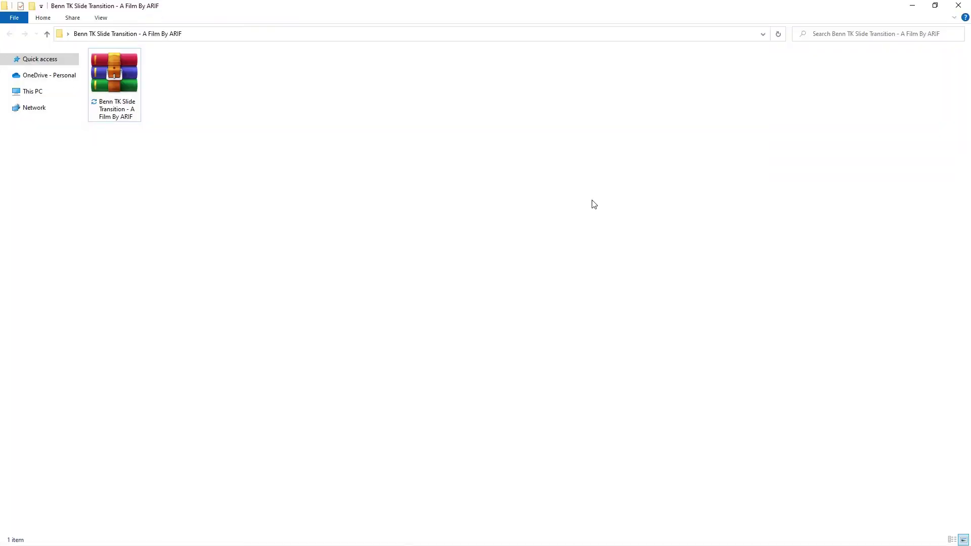
Step: Extract the Benn TK Slide Transition .rar archive into its current folder
{"action": "right_click", "coordinate": [118, 69]}
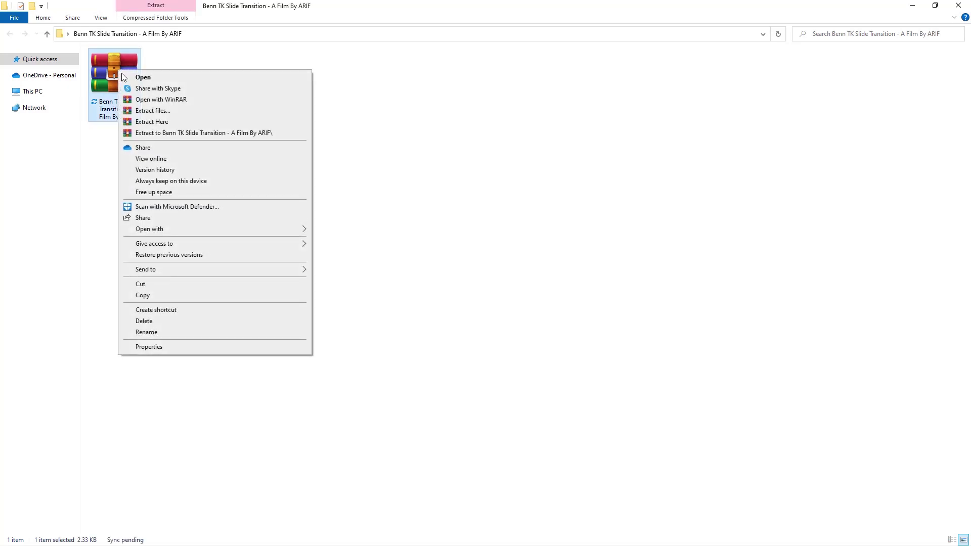
{"action": "left_click", "coordinate": [162, 125]}
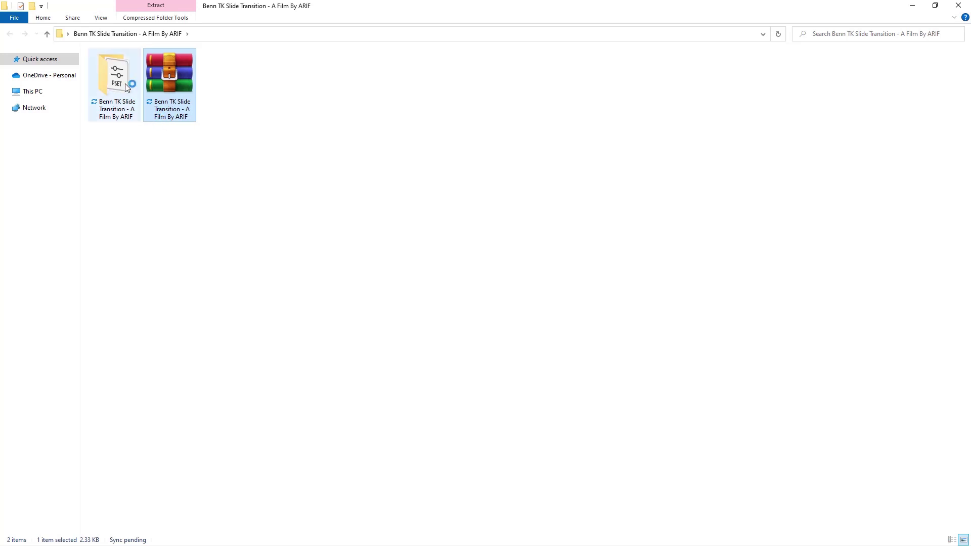
Step: Import the Benn TK Slide Transition .prfpset file into the Effects panel's Presets
{"action": "double_click", "coordinate": [126, 86]}
{"action": "left_click", "coordinate": [96, 69]}
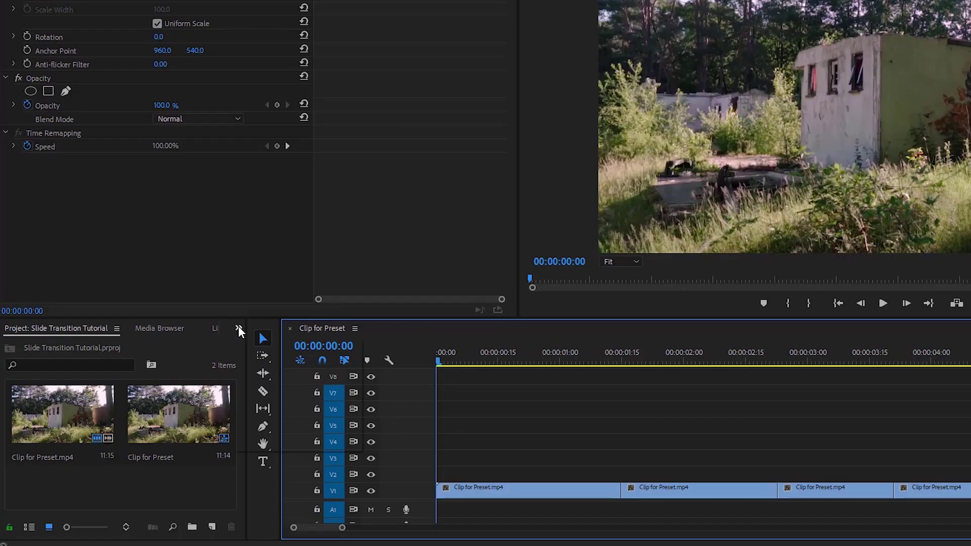
{"action": "left_click", "coordinate": [188, 373]}
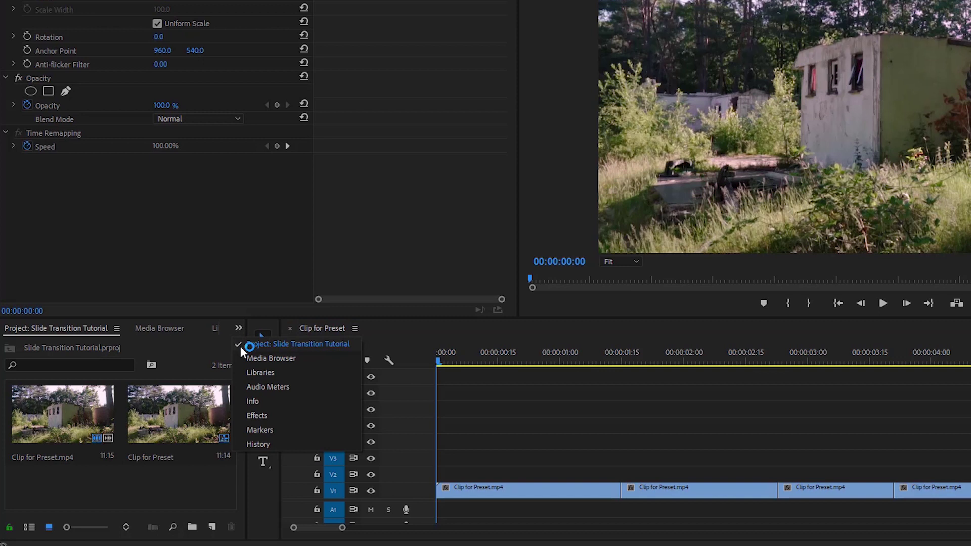
{"action": "left_click", "coordinate": [272, 419]}
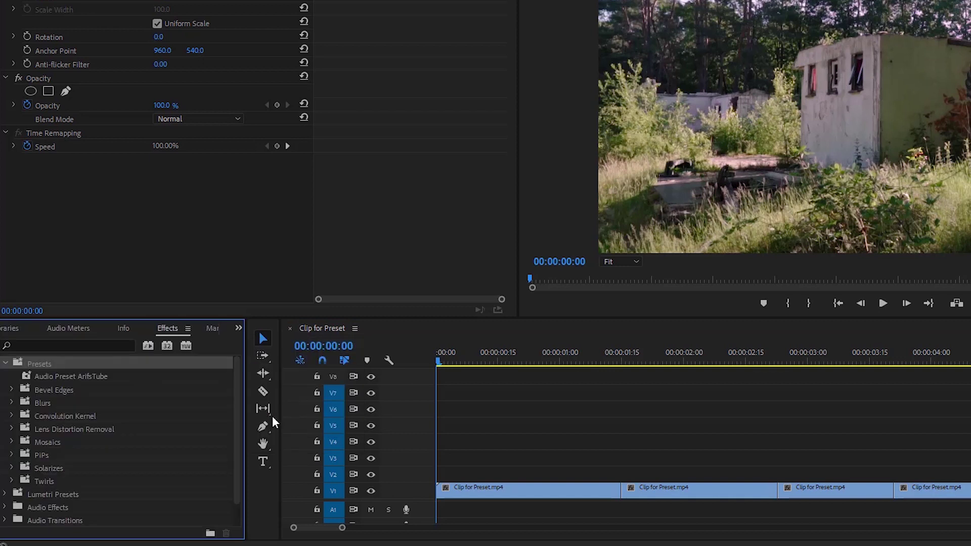
{"action": "right_click", "coordinate": [17, 358]}
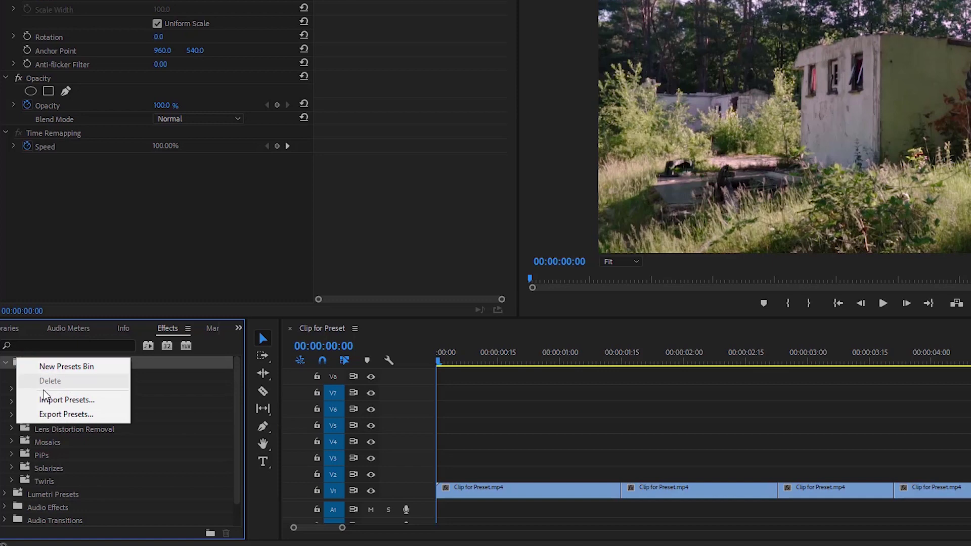
{"action": "left_click", "coordinate": [90, 402]}
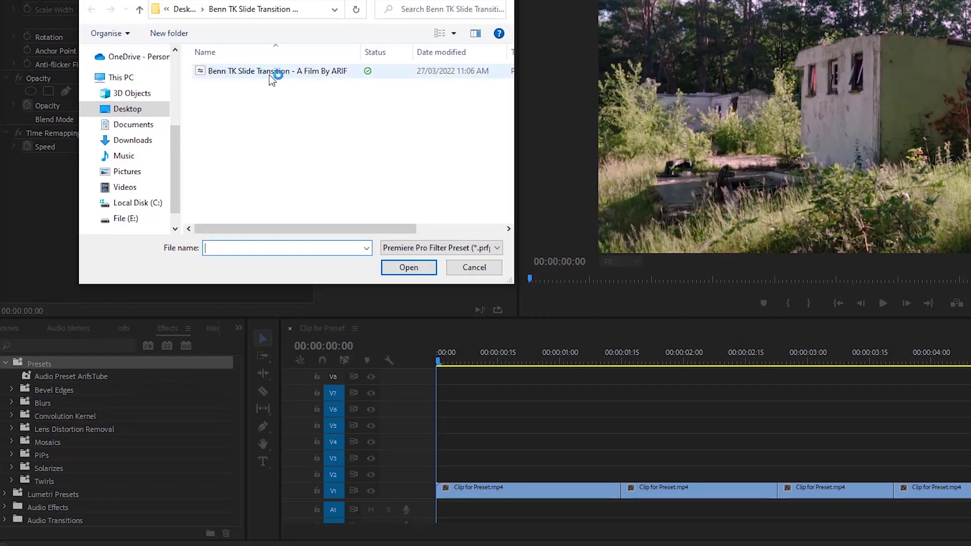
{"action": "left_click", "coordinate": [336, 71]}
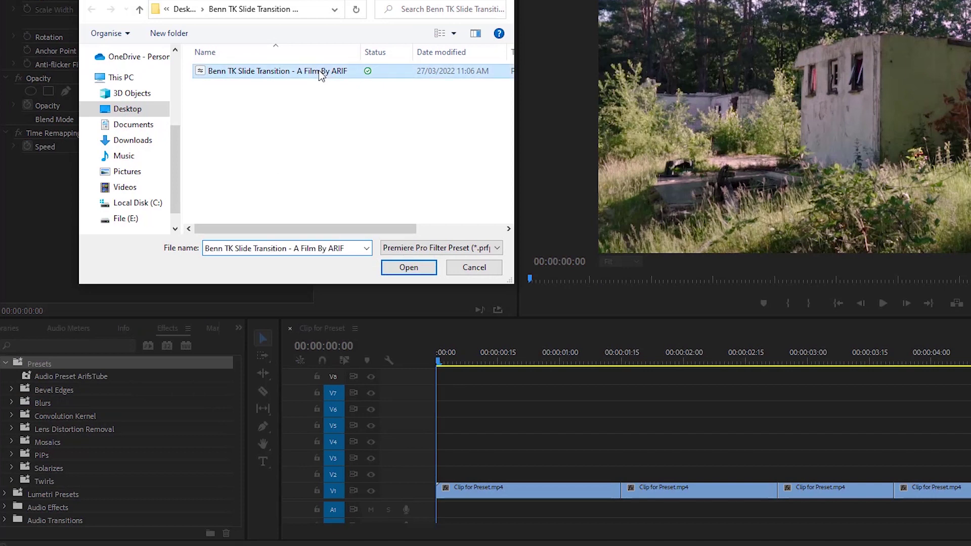
{"action": "left_click", "coordinate": [404, 268]}
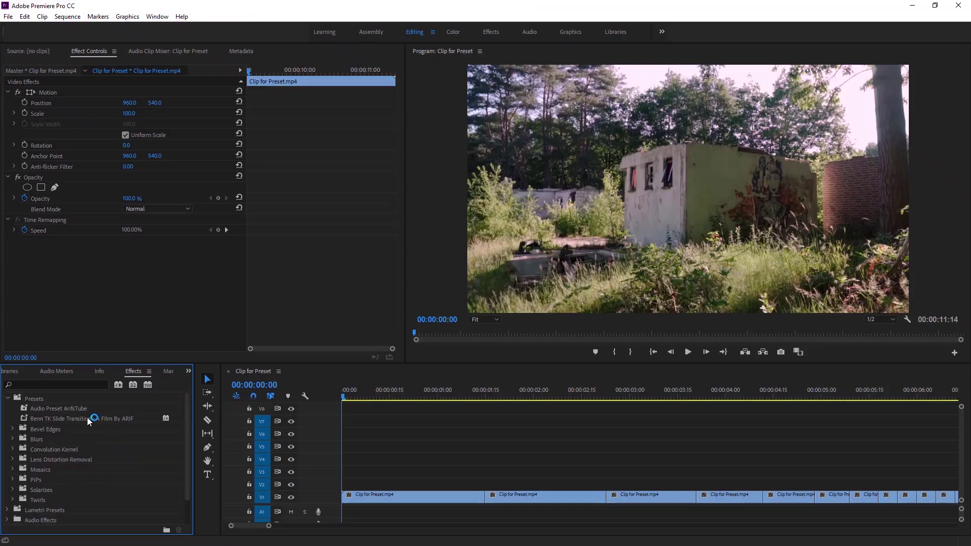
Step: Apply the Benn TK Slide Transition preset to the first V1 clip and play its keyframed slide
{"action": "left_click", "coordinate": [87, 419]}
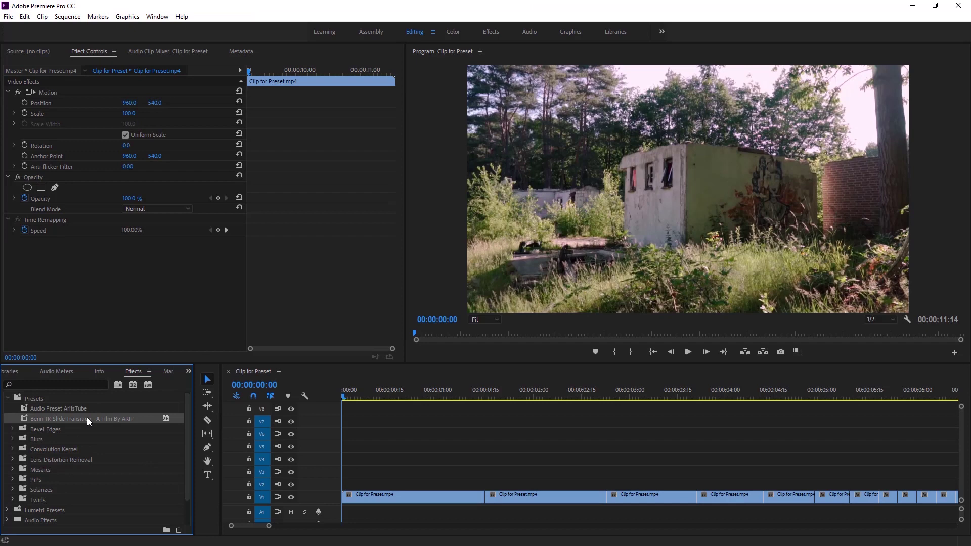
{"action": "left_click_drag", "start_coordinate": [87, 418], "coordinate": [330, 439]}
{"action": "left_click_drag", "start_coordinate": [393, 485], "coordinate": [394, 497]}
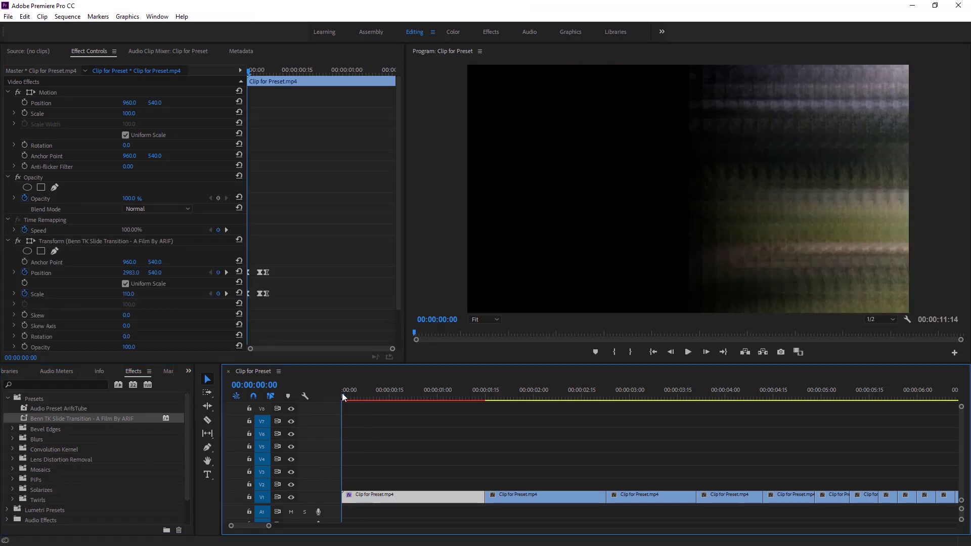
{"action": "mouse_move", "coordinate": [342, 393]}
{"action": "left_mouse_down"}
{"action": "mouse_move", "coordinate": [359, 393]}
{"action": "mouse_move", "coordinate": [333, 393]}
{"action": "left_mouse_up"}
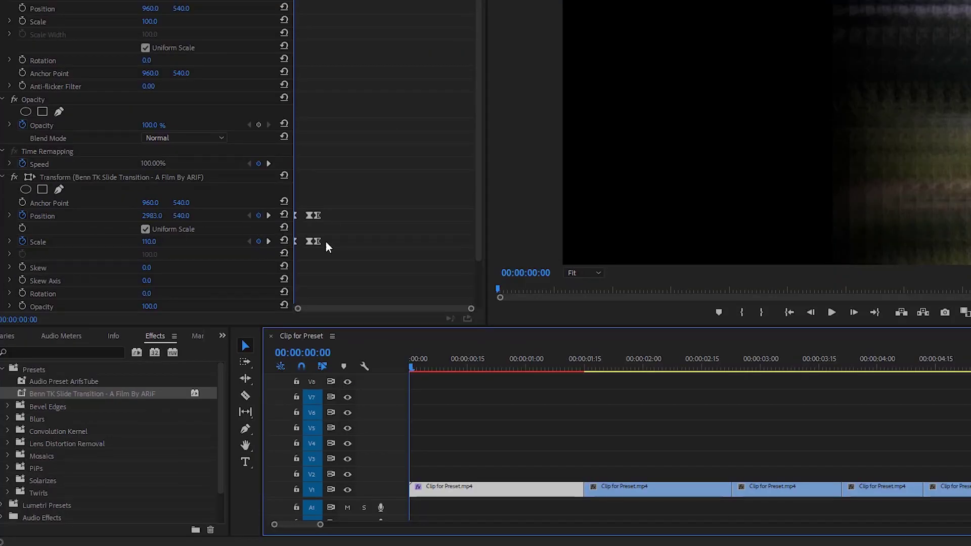
{"action": "left_click_drag", "start_coordinate": [474, 309], "coordinate": [324, 310]}
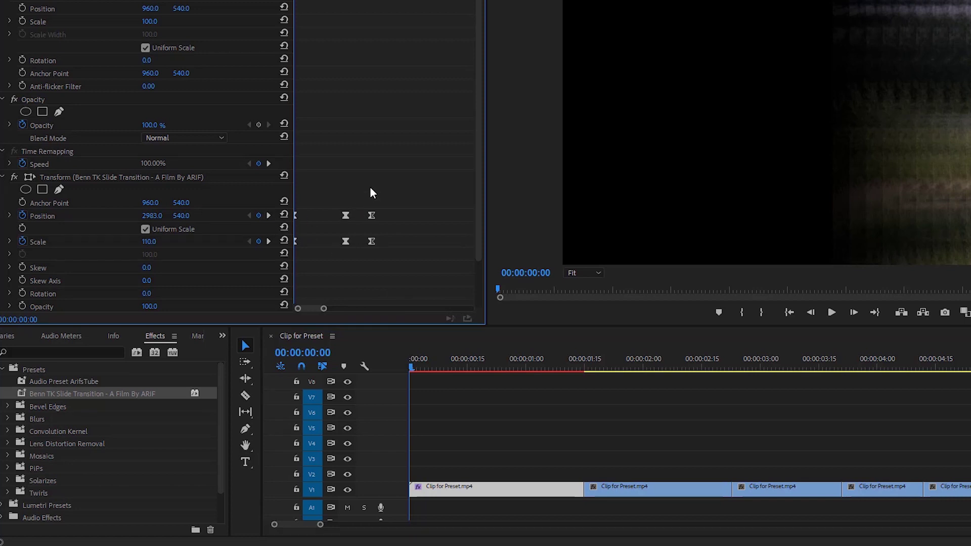
{"action": "key", "text": "space"}
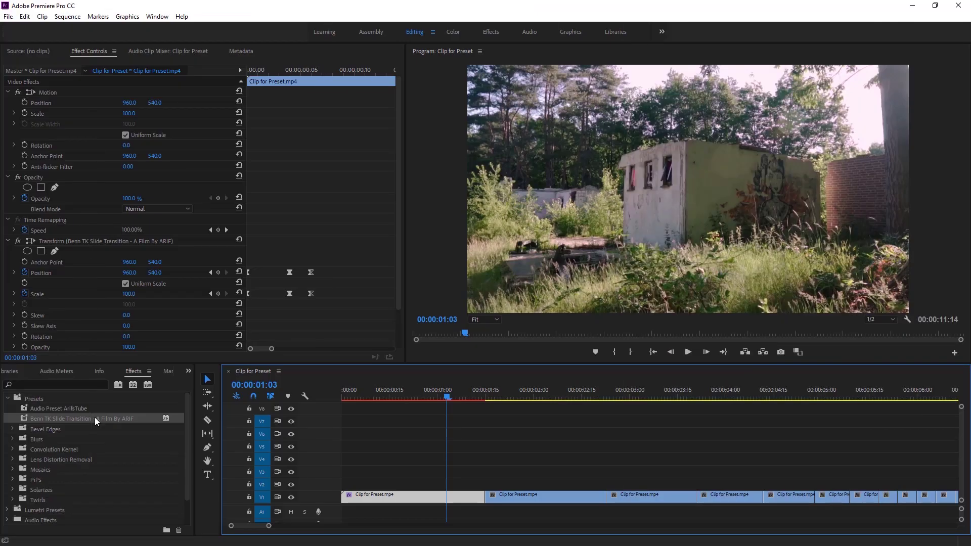
Step: Drag the slide transition preset onto the second, third and next clips on V1
{"action": "left_click_drag", "start_coordinate": [295, 434], "coordinate": [528, 500]}
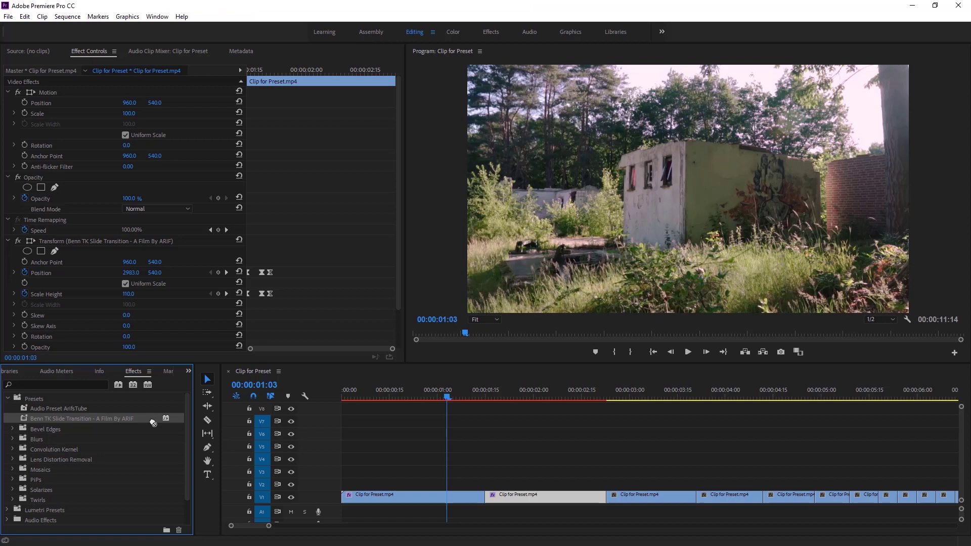
{"action": "left_click_drag", "start_coordinate": [153, 423], "coordinate": [647, 498]}
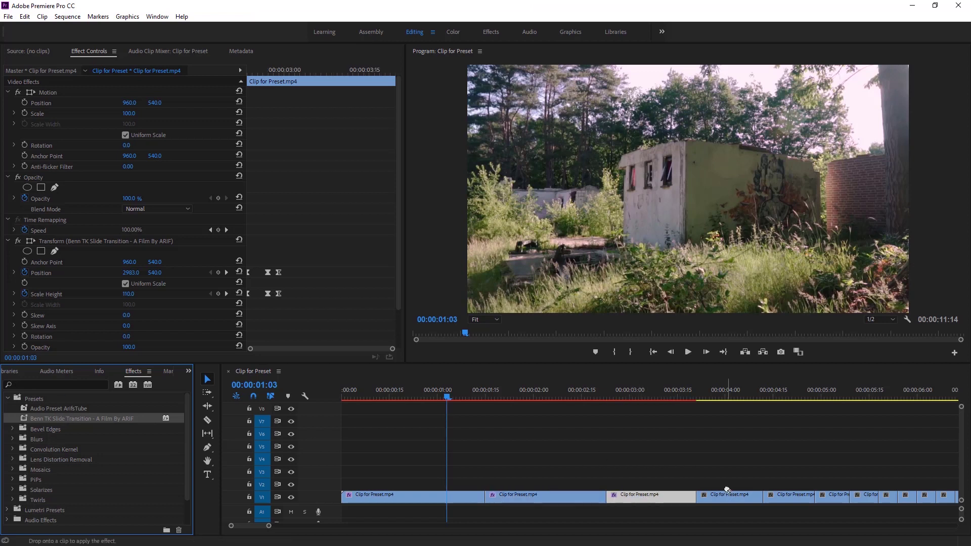
{"action": "left_click_drag", "start_coordinate": [727, 491], "coordinate": [727, 493]}
{"action": "scroll", "coordinate": [486, 466], "scroll_direction": "down", "scroll_amount": 5}
{"action": "left_click_drag", "start_coordinate": [104, 420], "coordinate": [545, 495]}
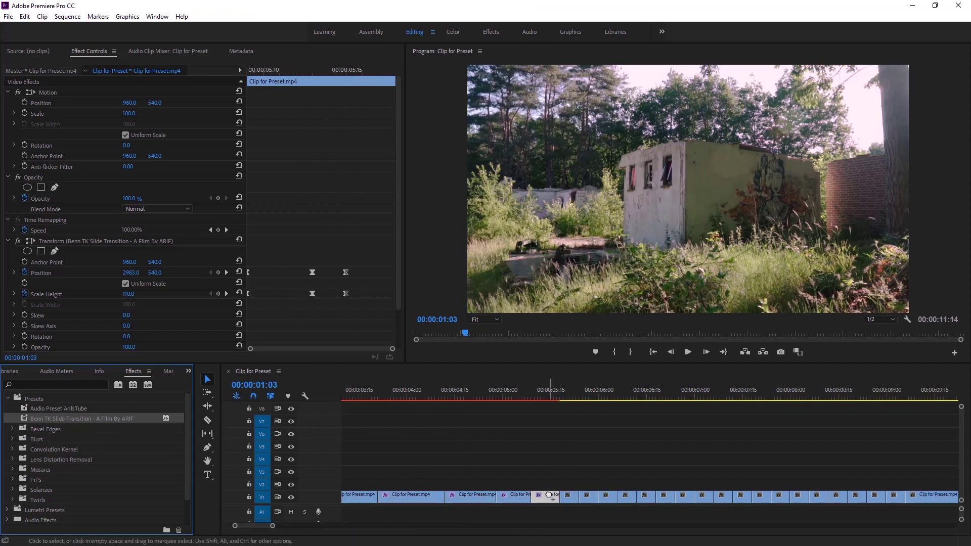
Step: Copy the Transform slide effect and paste it onto every remaining short clip along V1
{"action": "left_click", "coordinate": [60, 240]}
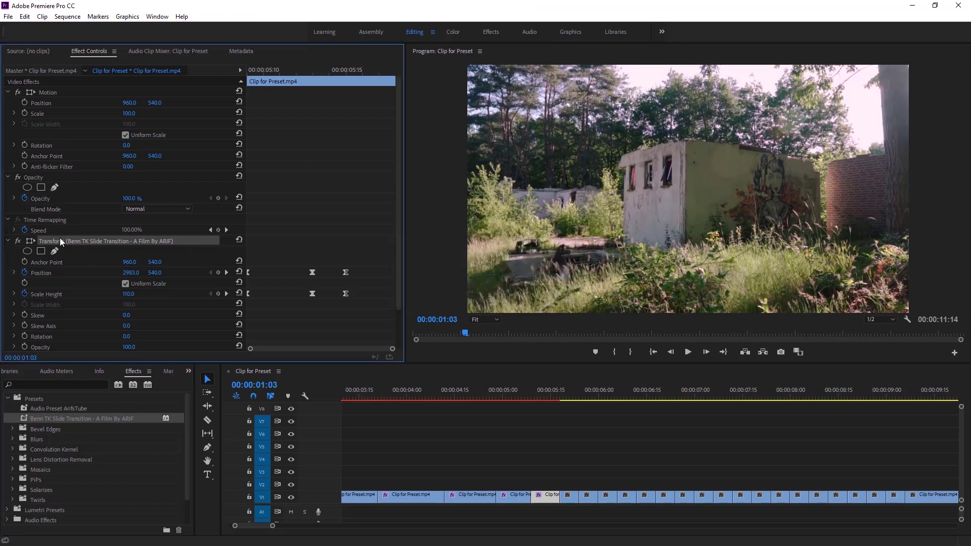
{"action": "left_click", "coordinate": [570, 497]}
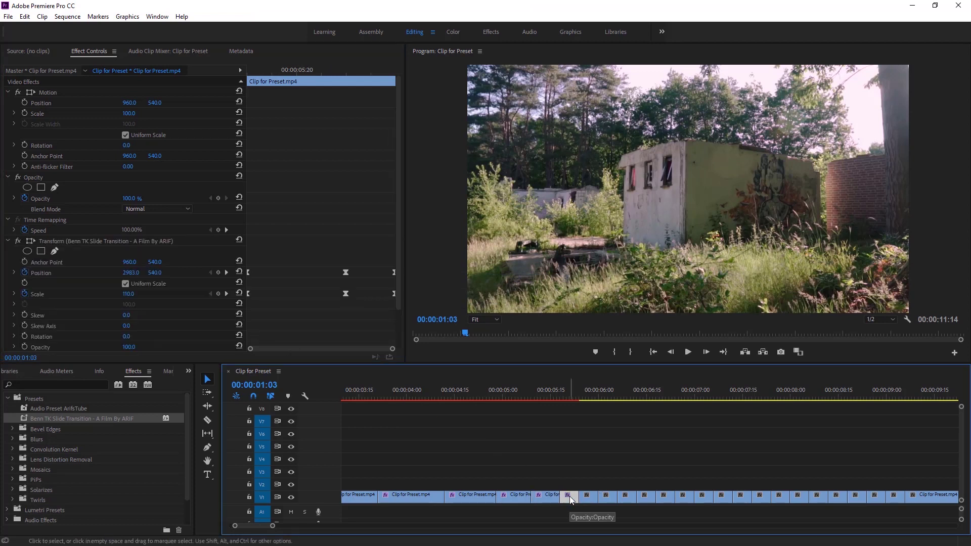
{"action": "left_click", "coordinate": [593, 497]}
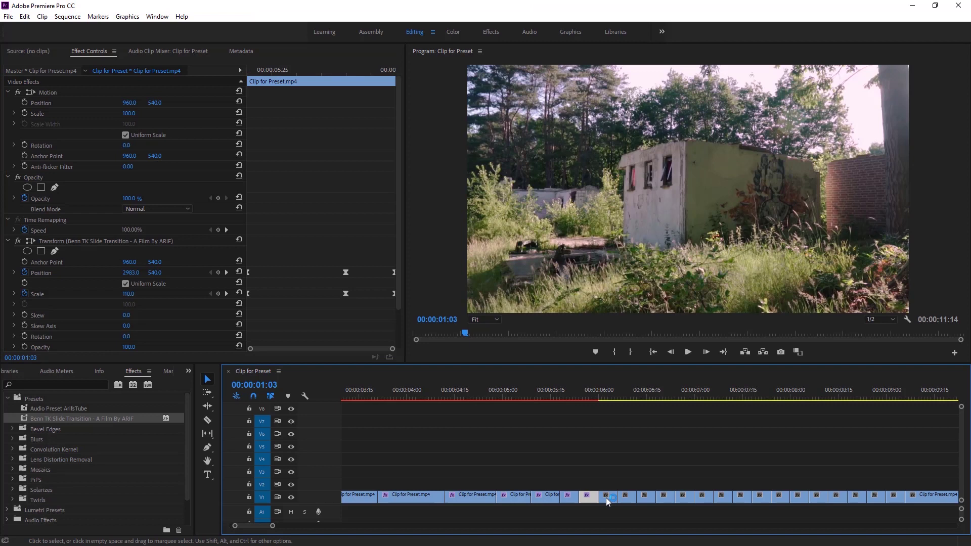
{"action": "left_click", "coordinate": [609, 498]}
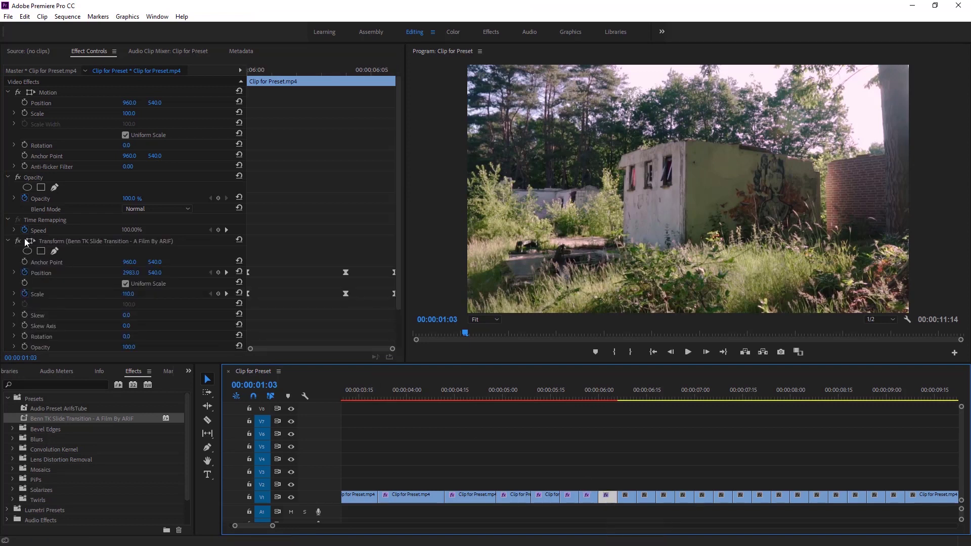
{"action": "left_click", "coordinate": [627, 494]}
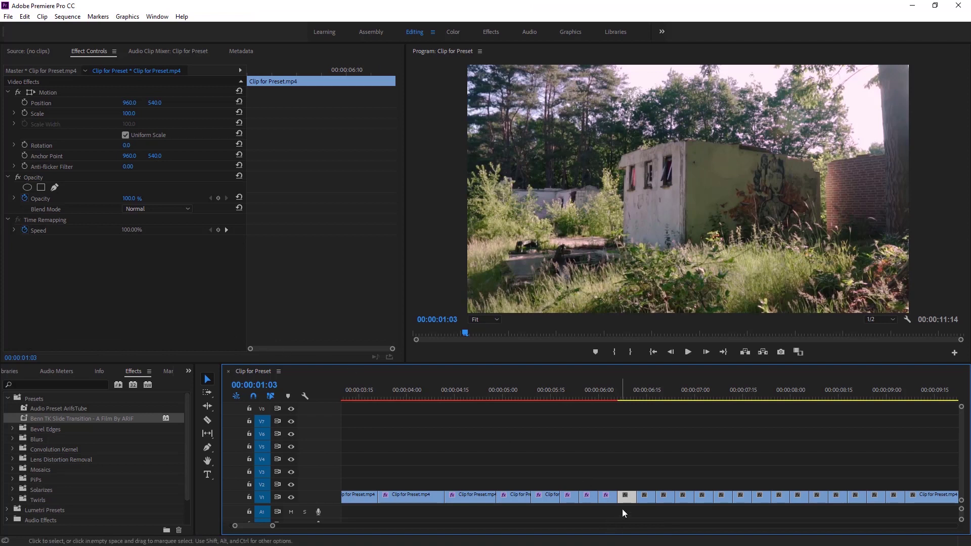
{"action": "key", "text": "ctrl+alt+p"}
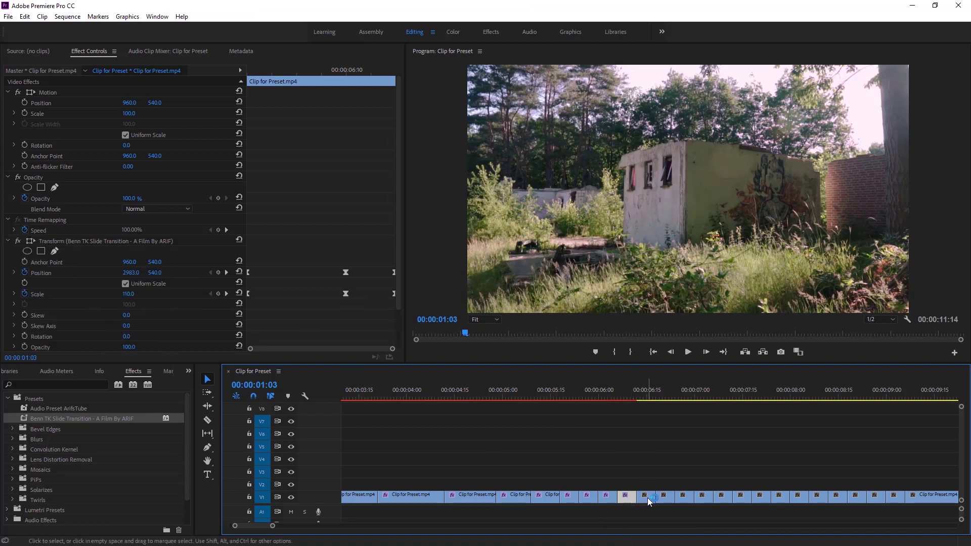
{"action": "key", "text": "ctrl+alt+p"}
{"action": "left_click", "coordinate": [671, 499]}
{"action": "key", "text": "ctrl+alt+p"}
{"action": "left_click", "coordinate": [687, 499]}
{"action": "key", "text": "ctrl+alt+p"}
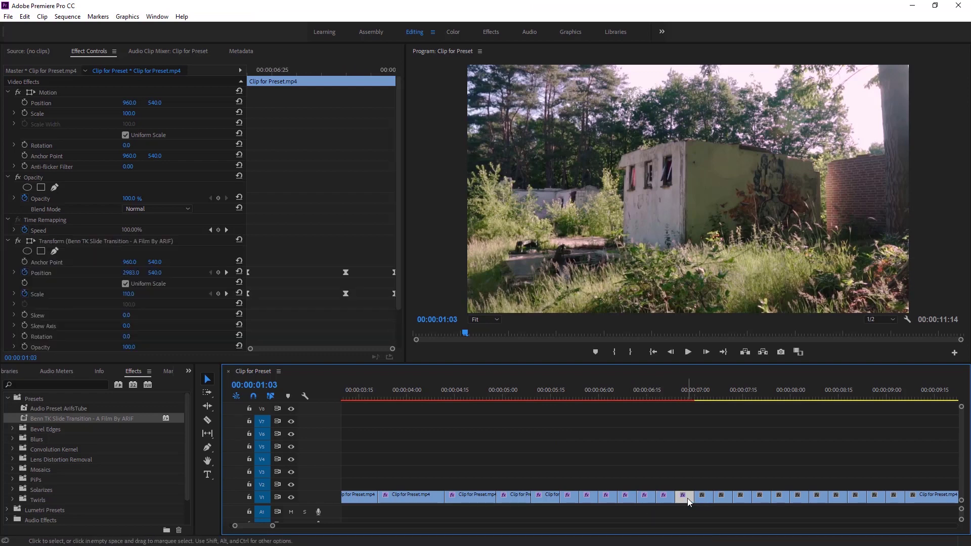
{"action": "left_click", "coordinate": [702, 499]}
{"action": "key", "text": "ctrl+alt+p"}
{"action": "left_click", "coordinate": [723, 498]}
{"action": "key", "text": "ctrl+alt+p"}
{"action": "left_click", "coordinate": [746, 497]}
{"action": "key", "text": "ctrl+alt+p"}
{"action": "left_click", "coordinate": [764, 497]}
{"action": "key", "text": "ctrl+alt+p"}
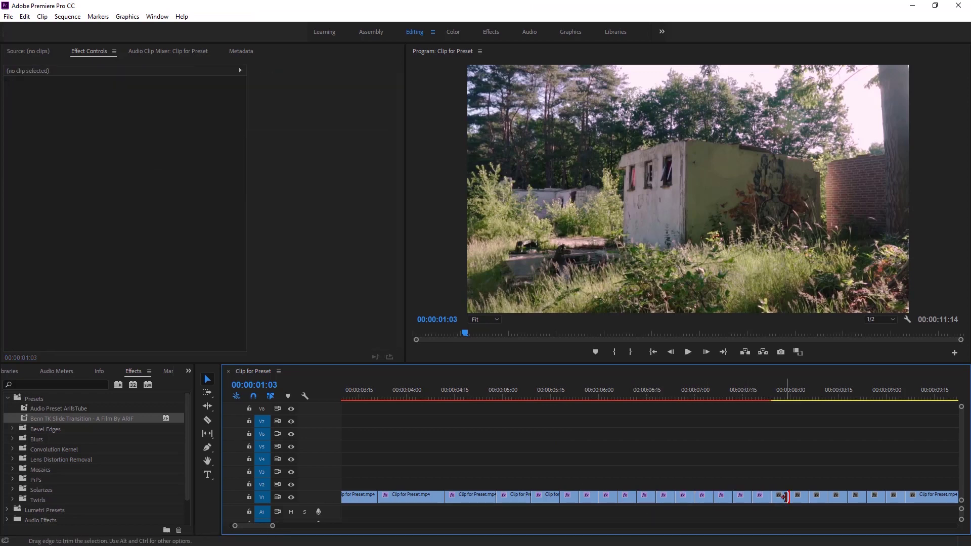
{"action": "left_click", "coordinate": [783, 498]}
{"action": "key", "text": "ctrl+alt+p"}
{"action": "left_click", "coordinate": [802, 499]}
{"action": "key", "text": "ctrl+alt+p"}
{"action": "left_click", "coordinate": [818, 499]}
{"action": "key", "text": "ctrl+alt+p"}
{"action": "left_click", "coordinate": [840, 499]}
{"action": "key", "text": "ctrl+alt+p"}
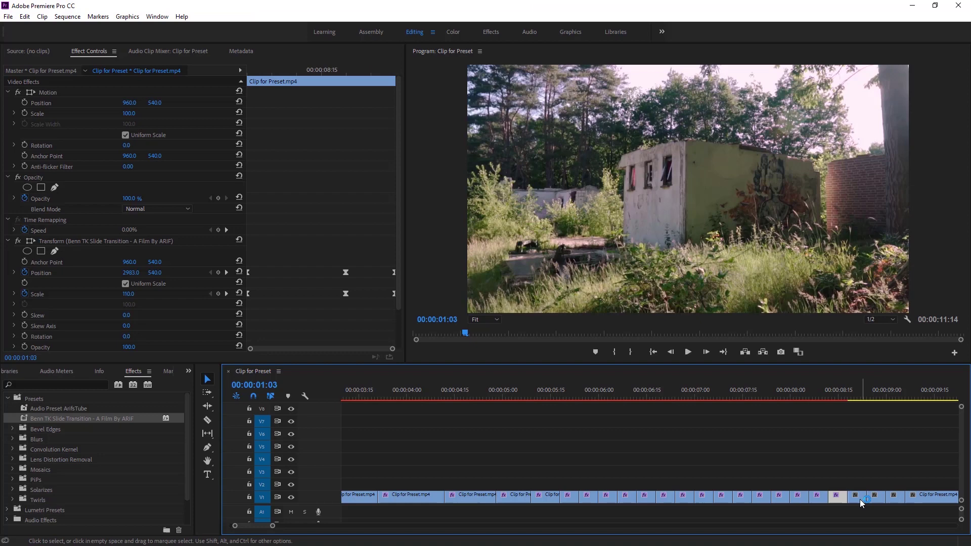
{"action": "left_click", "coordinate": [860, 499]}
{"action": "key", "text": "ctrl+alt+p"}
{"action": "left_click", "coordinate": [875, 499]}
{"action": "key", "text": "ctrl+alt+p"}
{"action": "left_click", "coordinate": [894, 499]}
{"action": "key", "text": "ctrl+alt+p"}
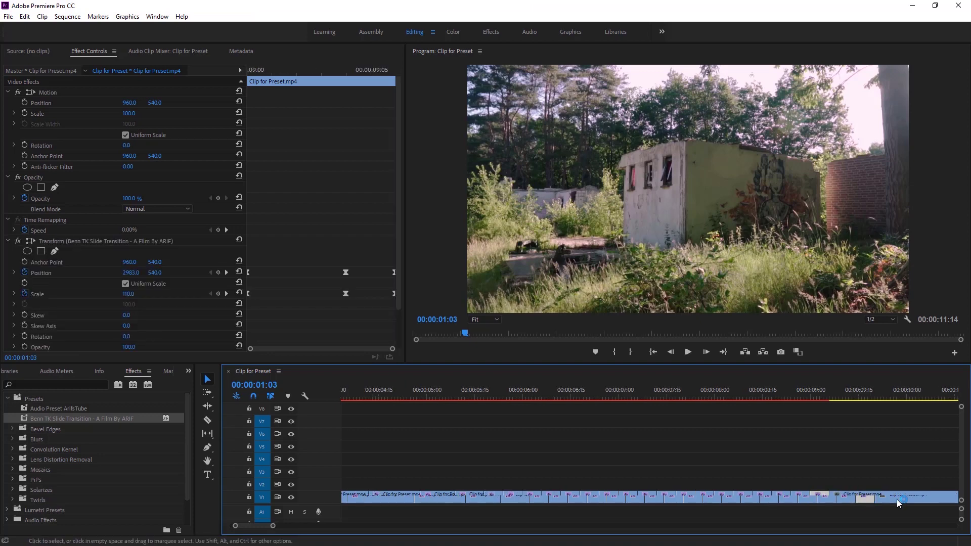
{"action": "scroll", "coordinate": [897, 499], "scroll_direction": "down", "scroll_amount": 2}
{"action": "left_click_drag", "start_coordinate": [712, 394], "coordinate": [742, 402]}
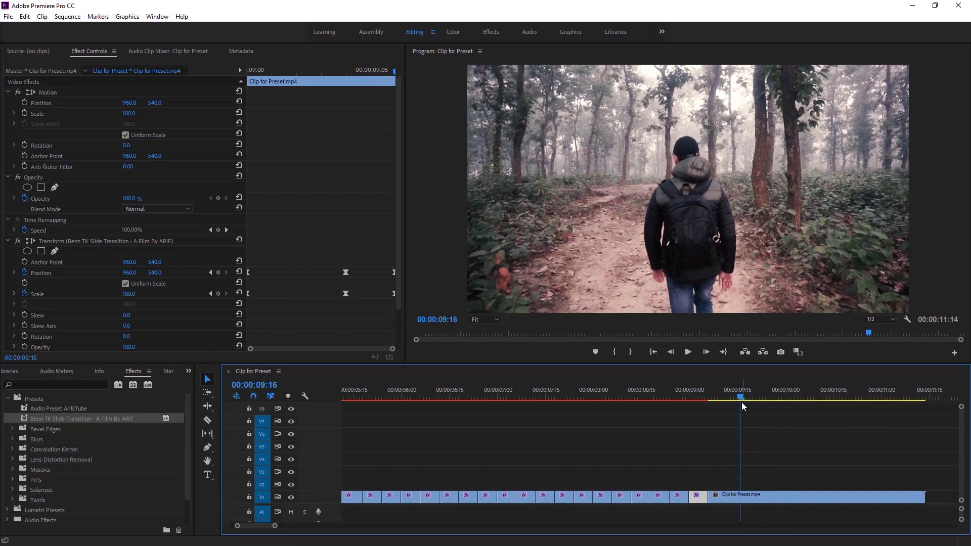
{"action": "left_click", "coordinate": [568, 392]}
{"action": "left_click", "coordinate": [559, 492]}
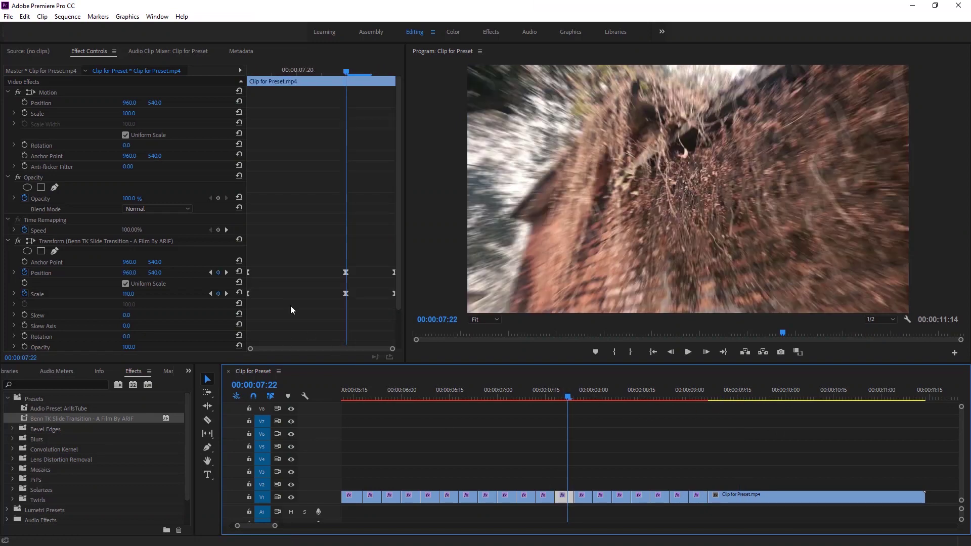
{"action": "left_click", "coordinate": [392, 354]}
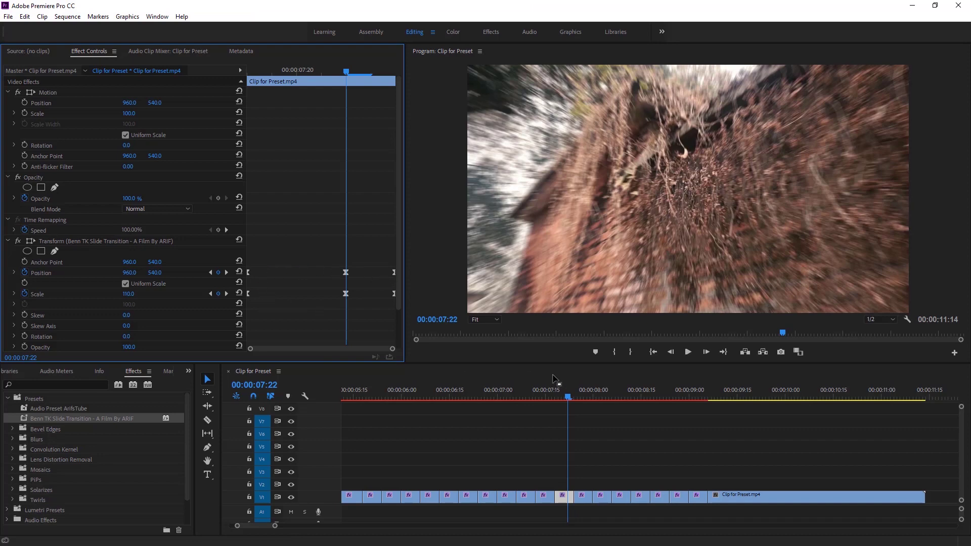
{"action": "left_click_drag", "start_coordinate": [570, 395], "coordinate": [592, 398]}
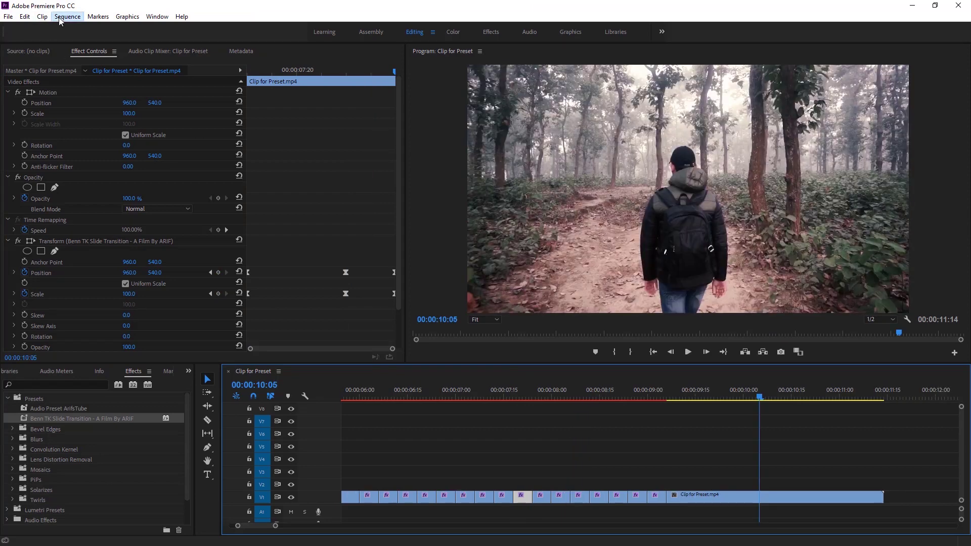
Step: Render the whole sequence In to Out from the Sequence menu
{"action": "left_click", "coordinate": [60, 20]}
{"action": "left_click", "coordinate": [73, 55]}
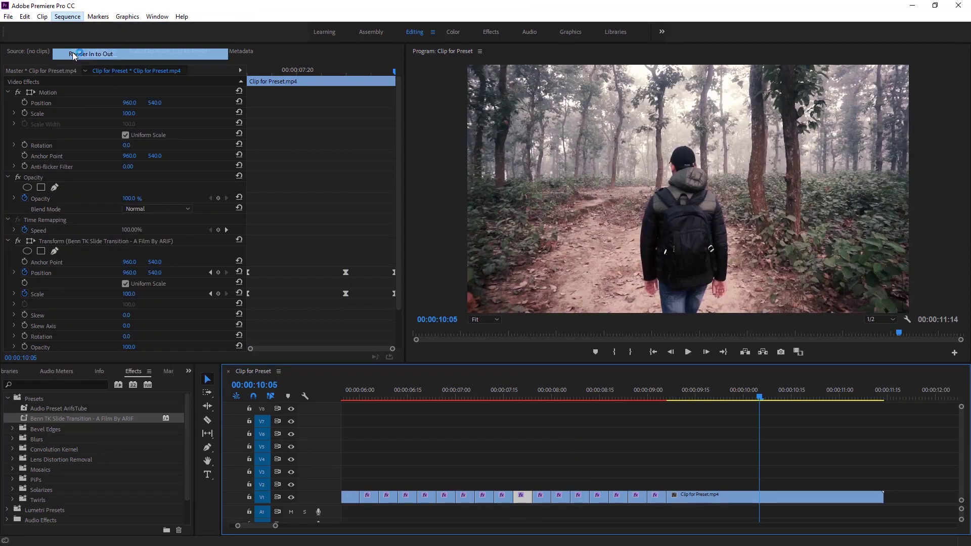